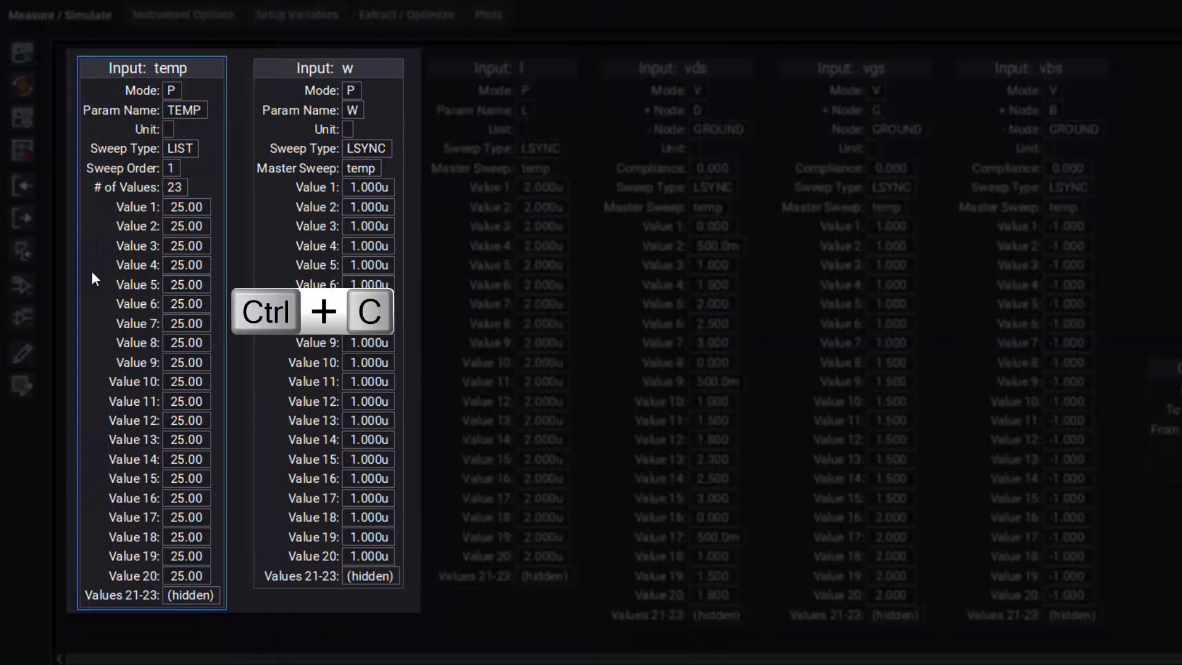
key(ctrl+v)
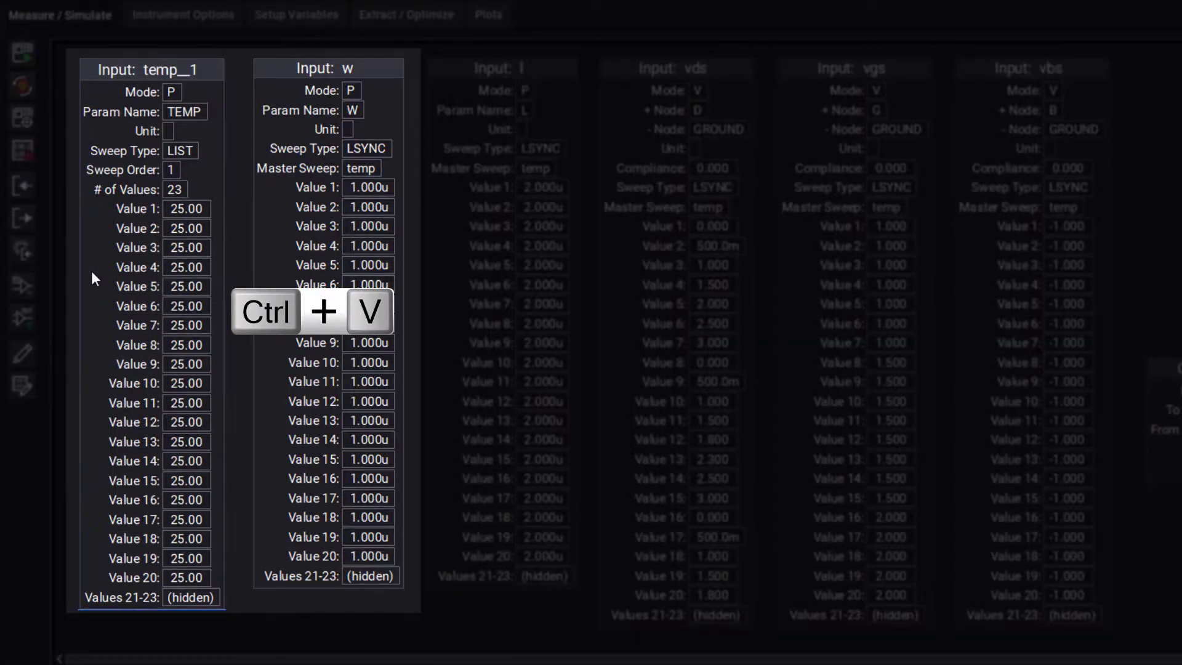
drag(92, 254, 216, 280)
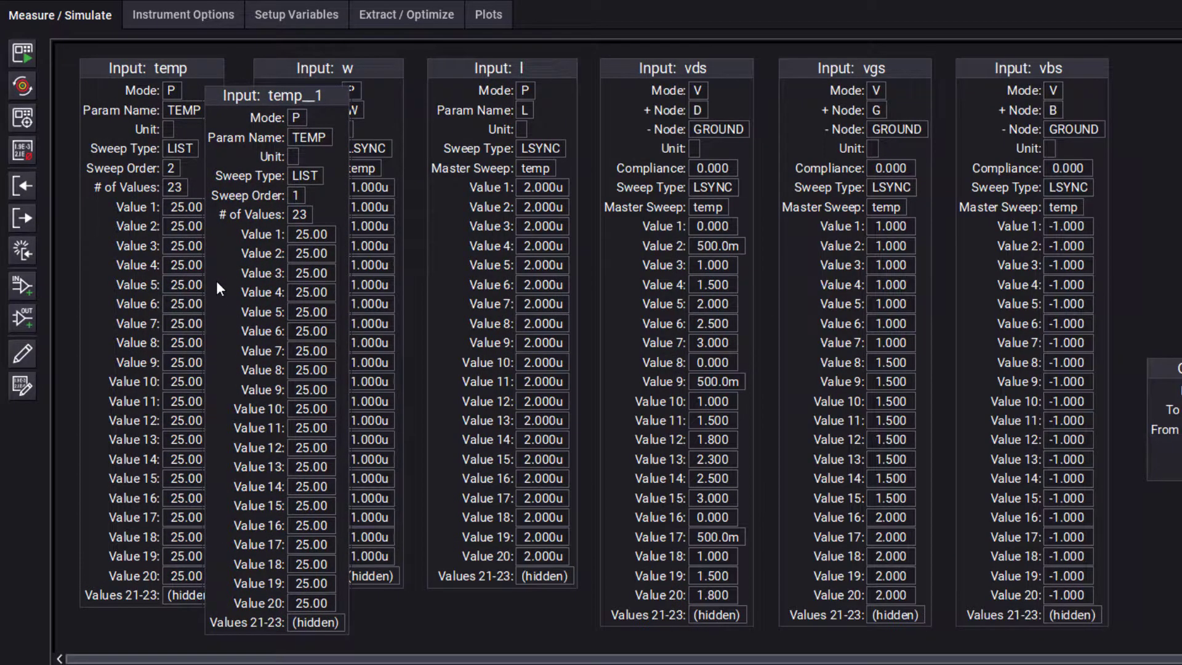
click(217, 289)
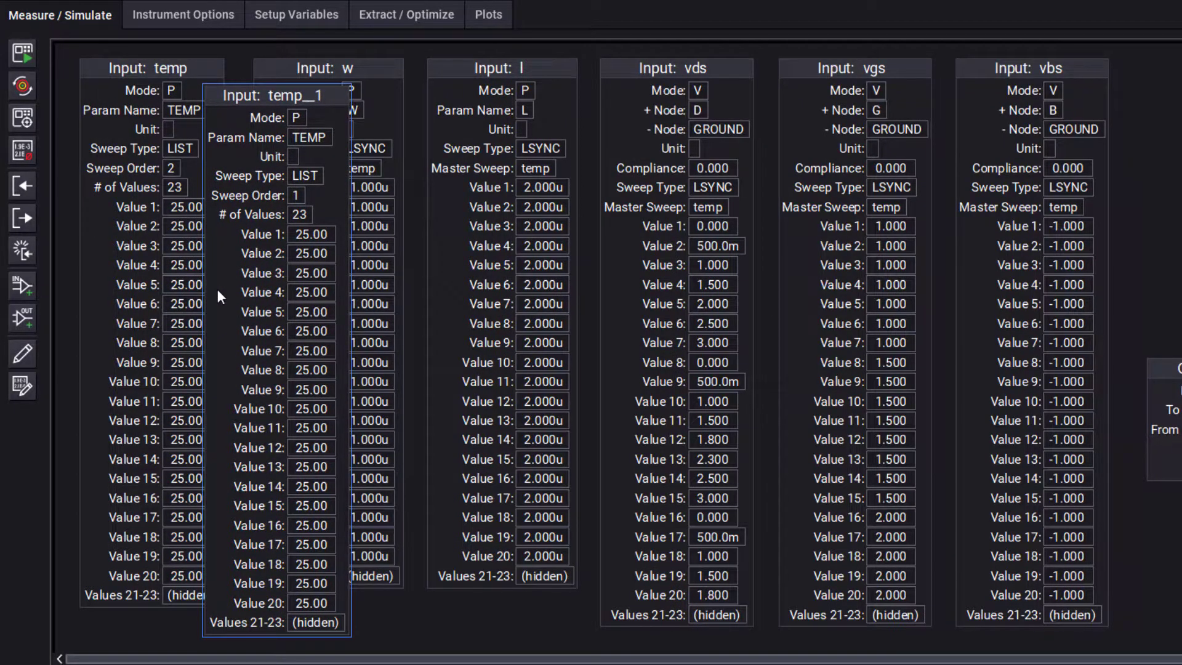
key(Delete)
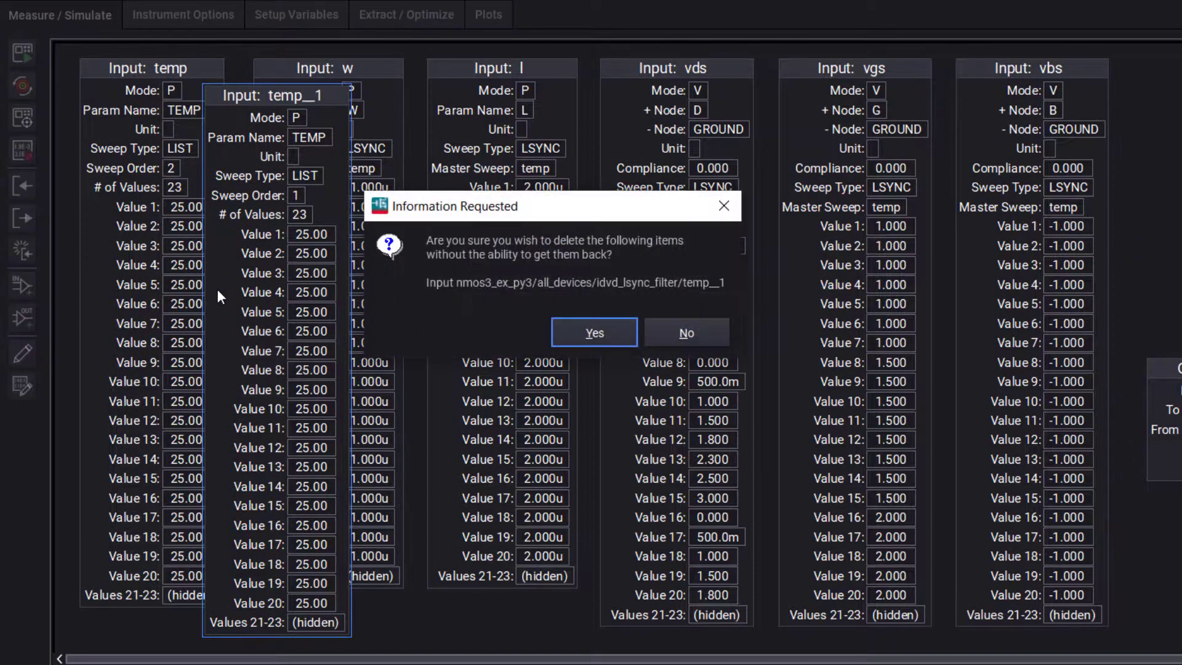
click(603, 331)
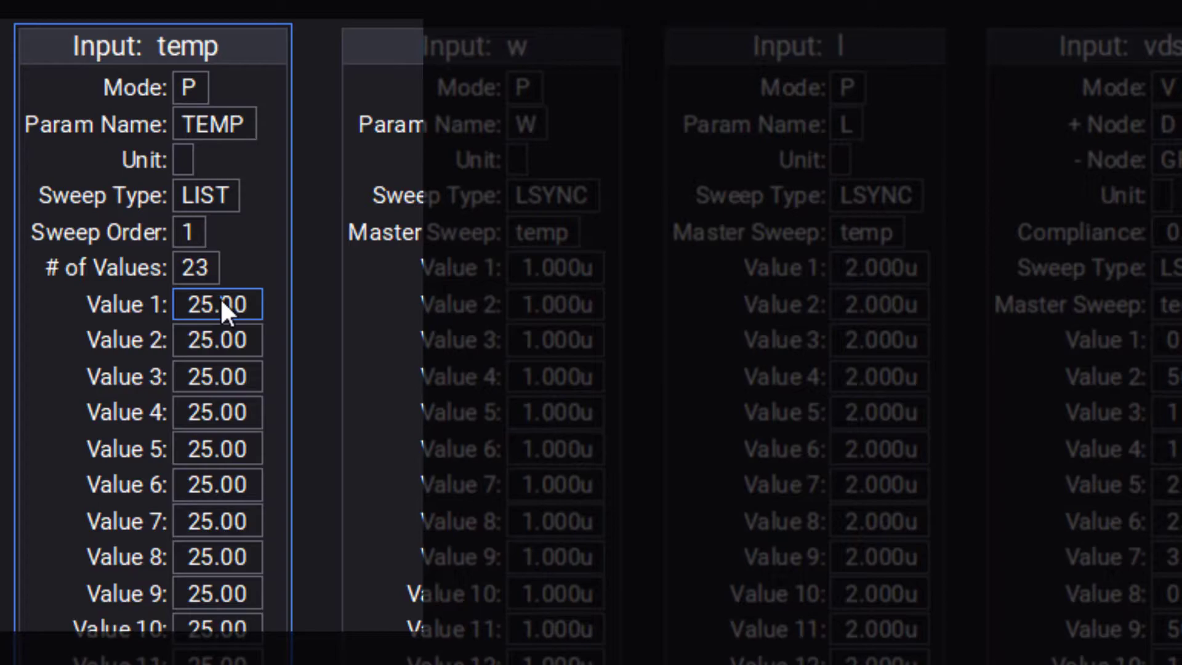
Enter 125 in temp's Value 1, then copy 125.0 into Value 2 and Value 3.
key(Down)
key(Down)
key(Down)
key(Down)
key(Down)
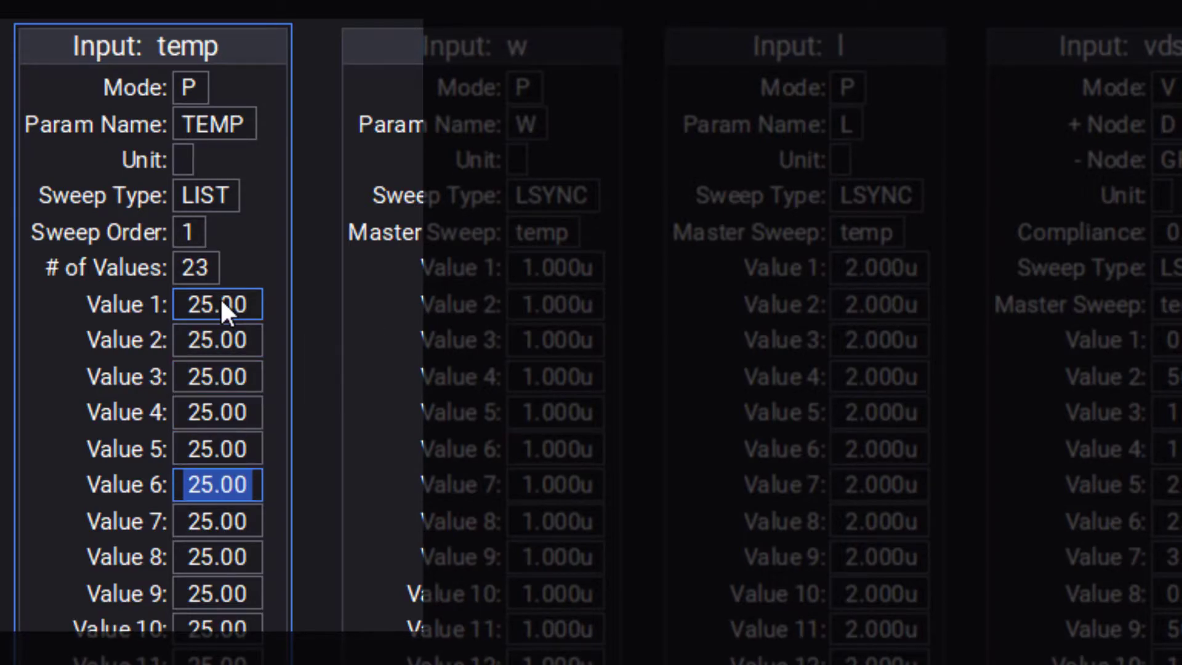
key(Up)
key(Up)
key(Up)
key(Up)
key(Up)
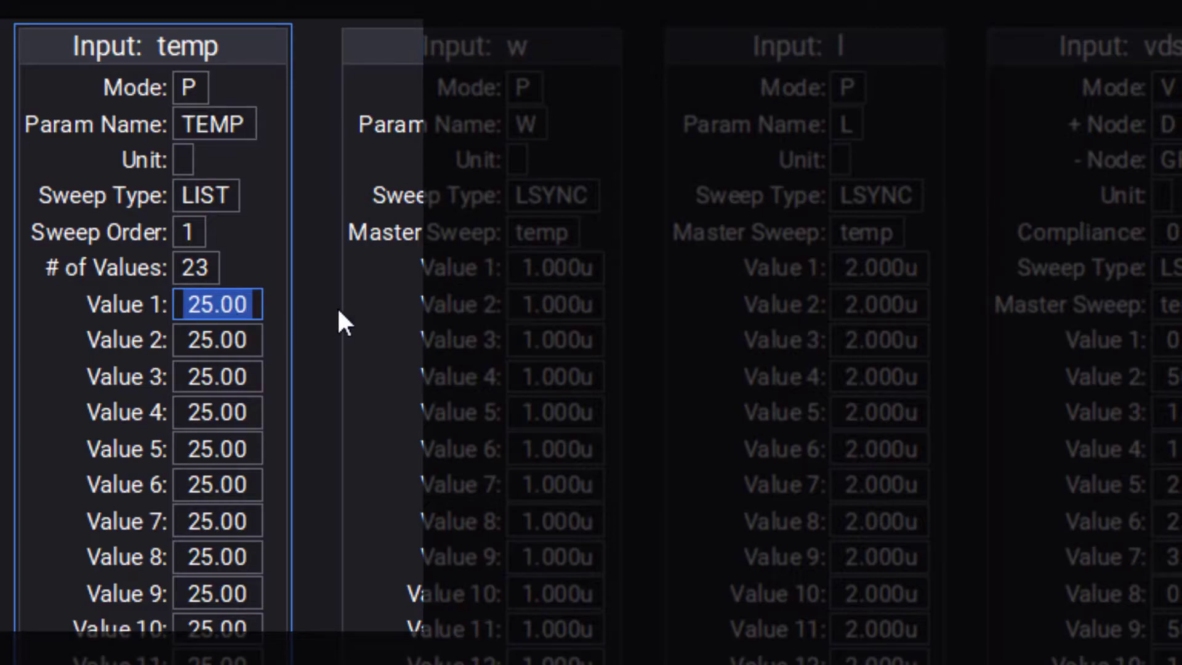
text(125)
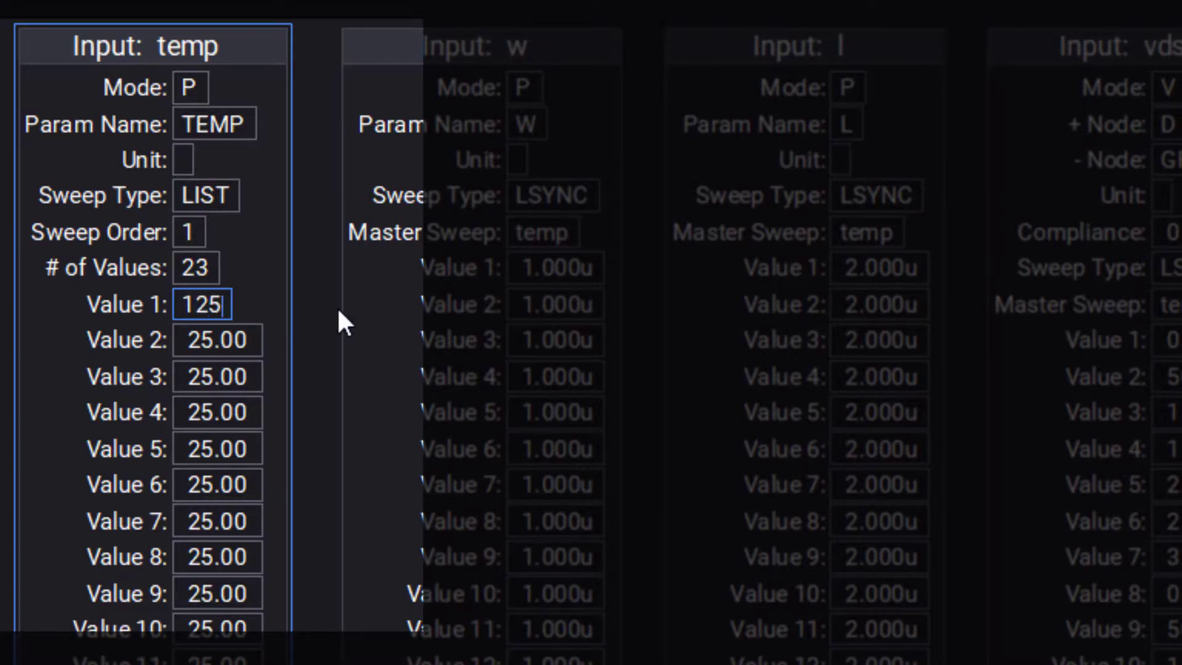
key(Return)
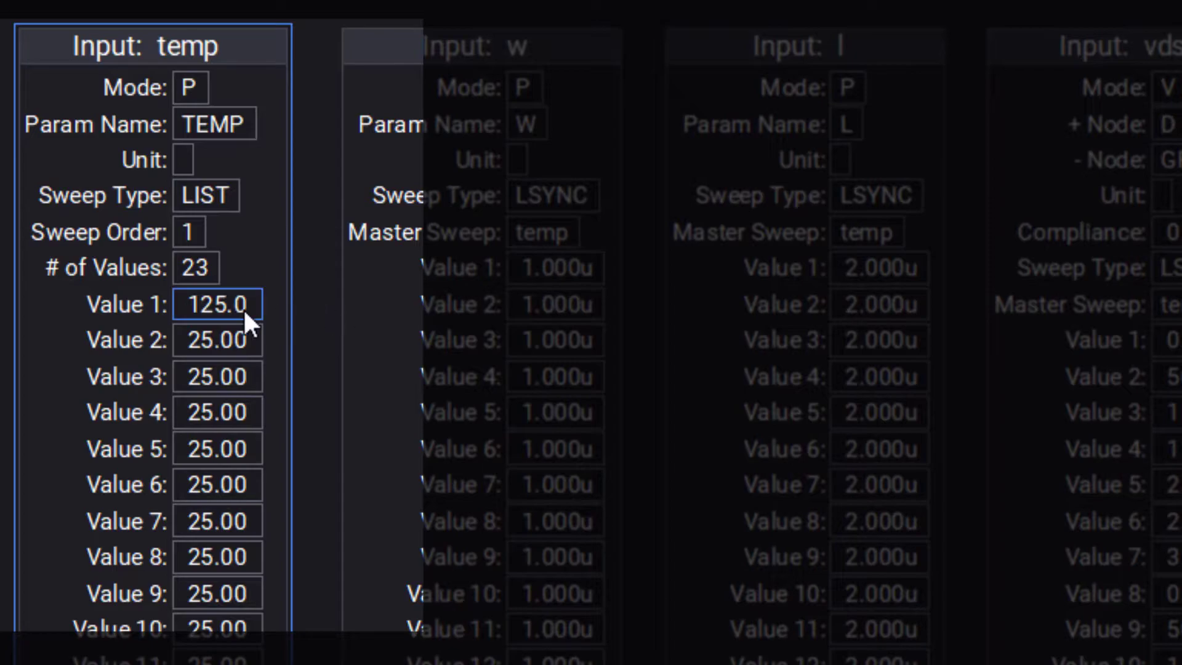
key(Tab)
key(shift+Tab)
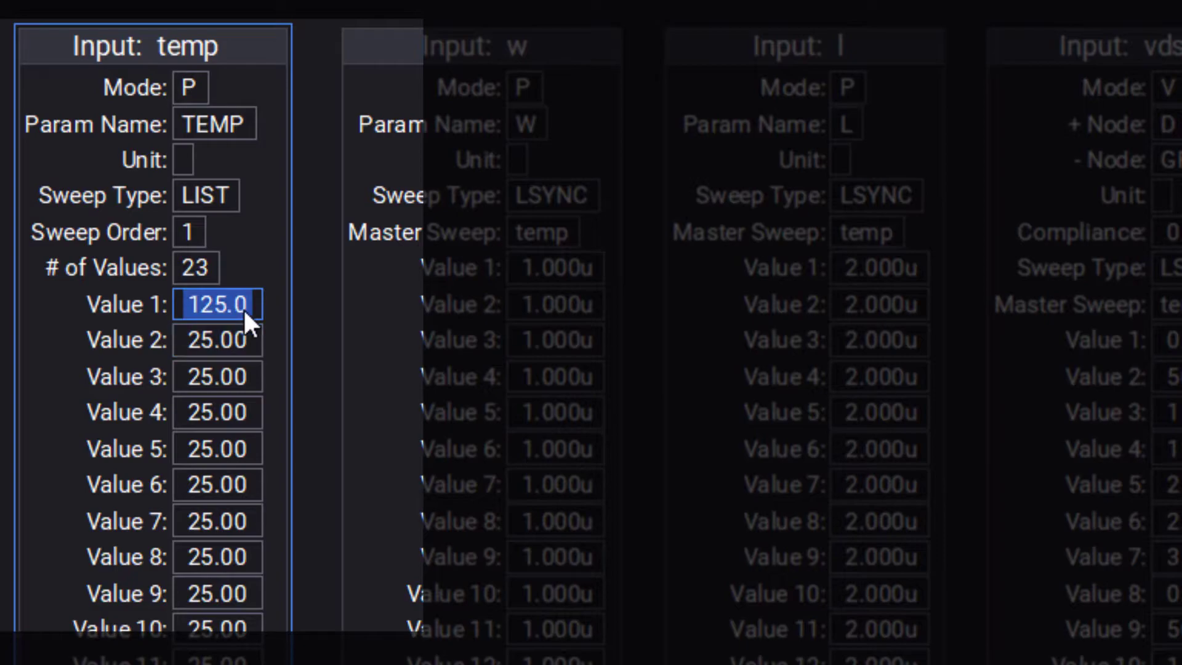
key(ctrl+c)
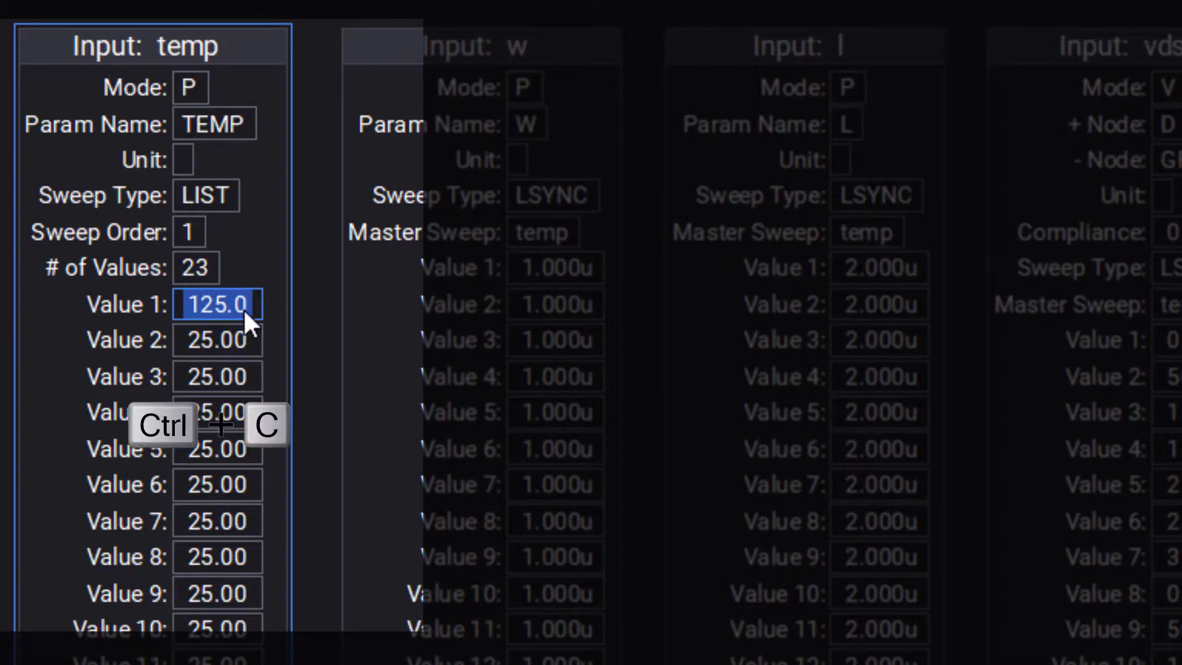
key(Tab)
key(ctrl+v)
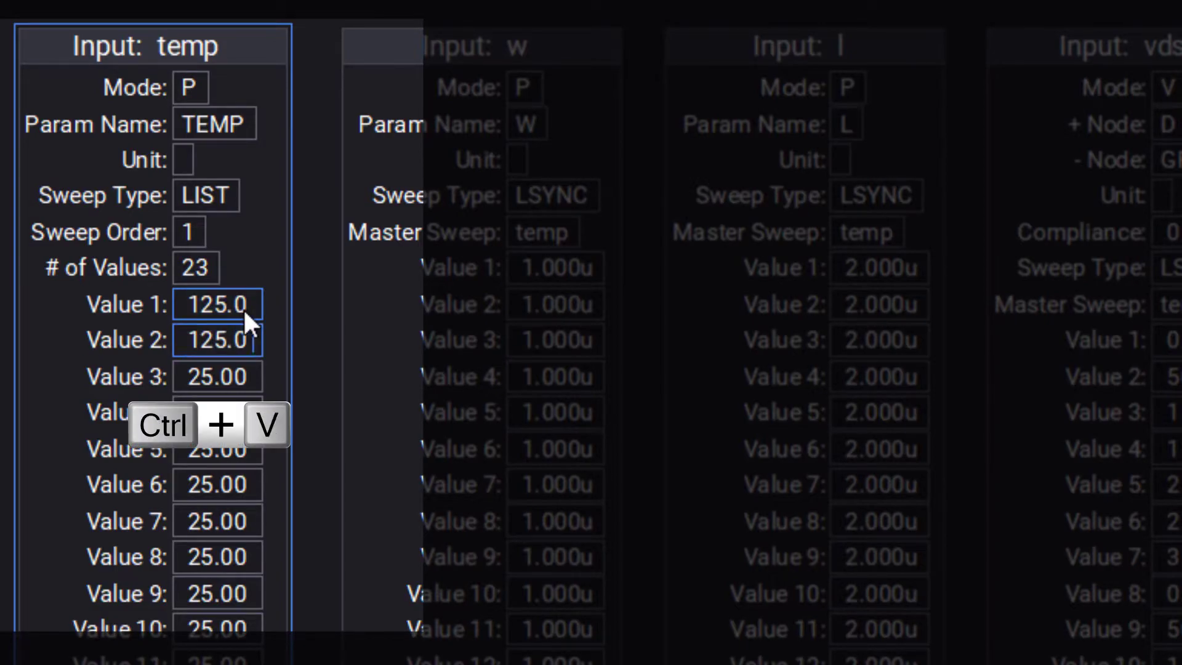
key(Tab)
key(ctrl+v)
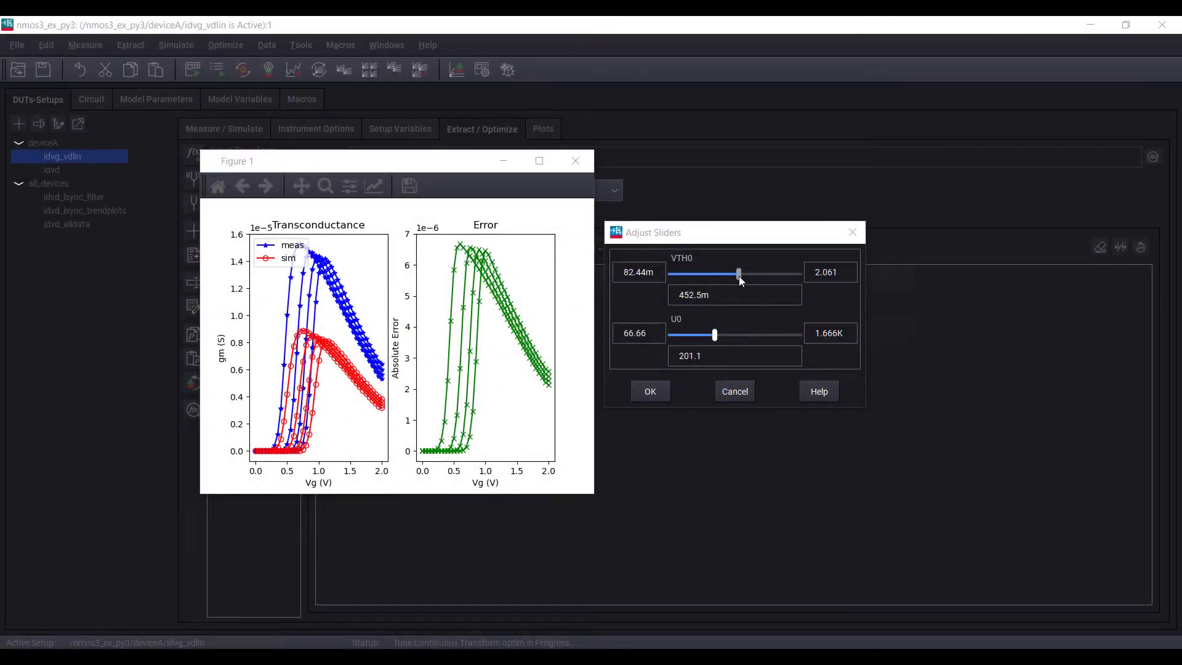
Lower VTH0 and raise U0 using the Adjust Sliders controls.
drag(739, 276, 721, 280)
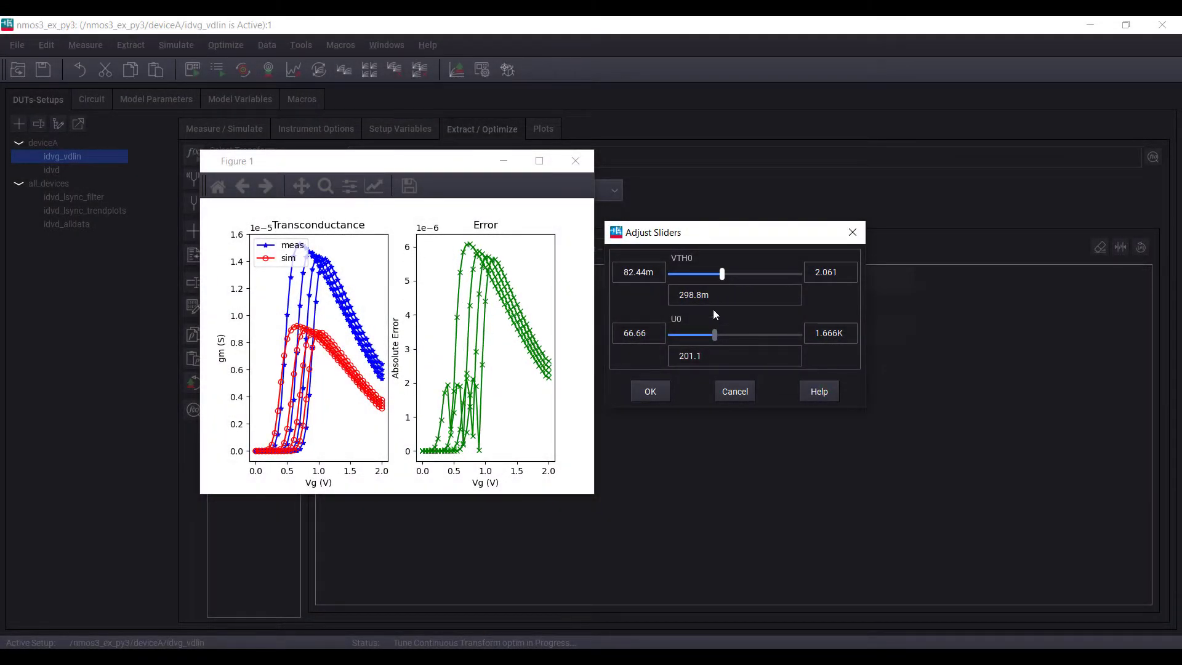
drag(719, 334, 740, 339)
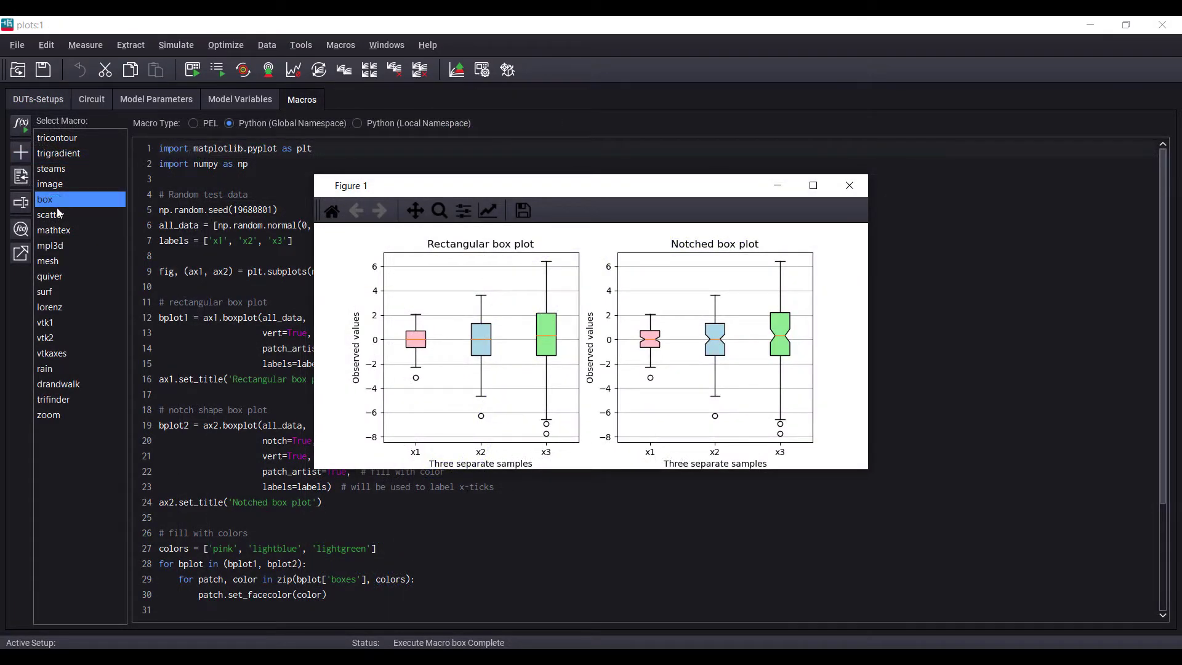
Run the scatter example macro and select the mpl3d example macro.
click(72, 218)
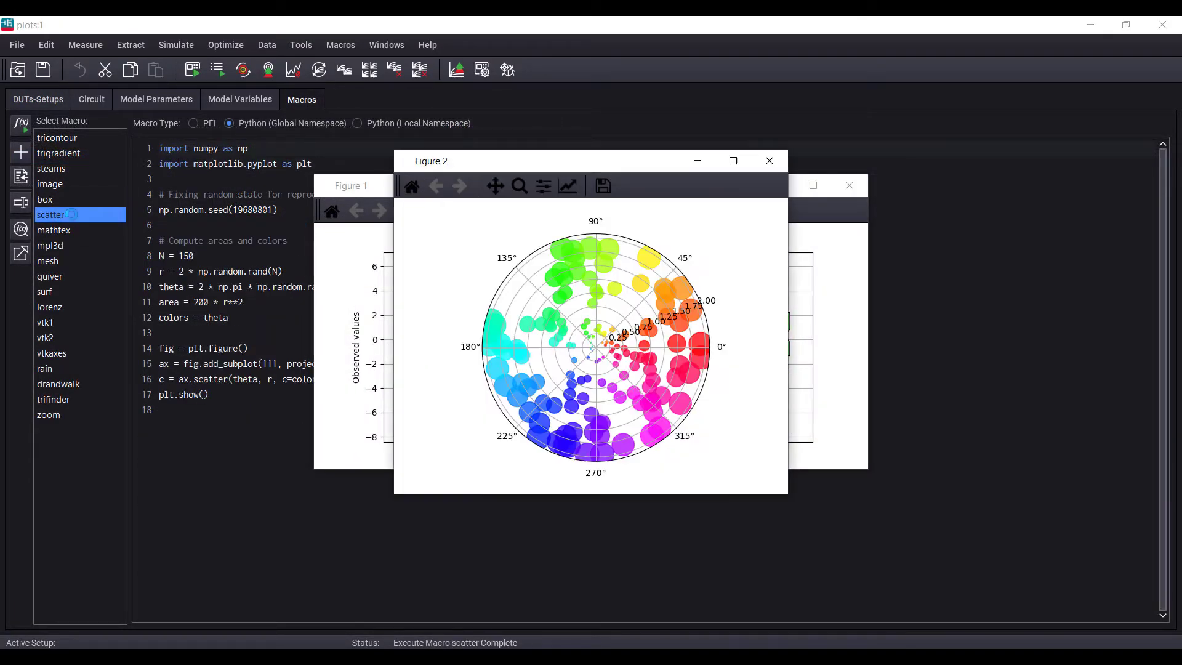
click(86, 252)
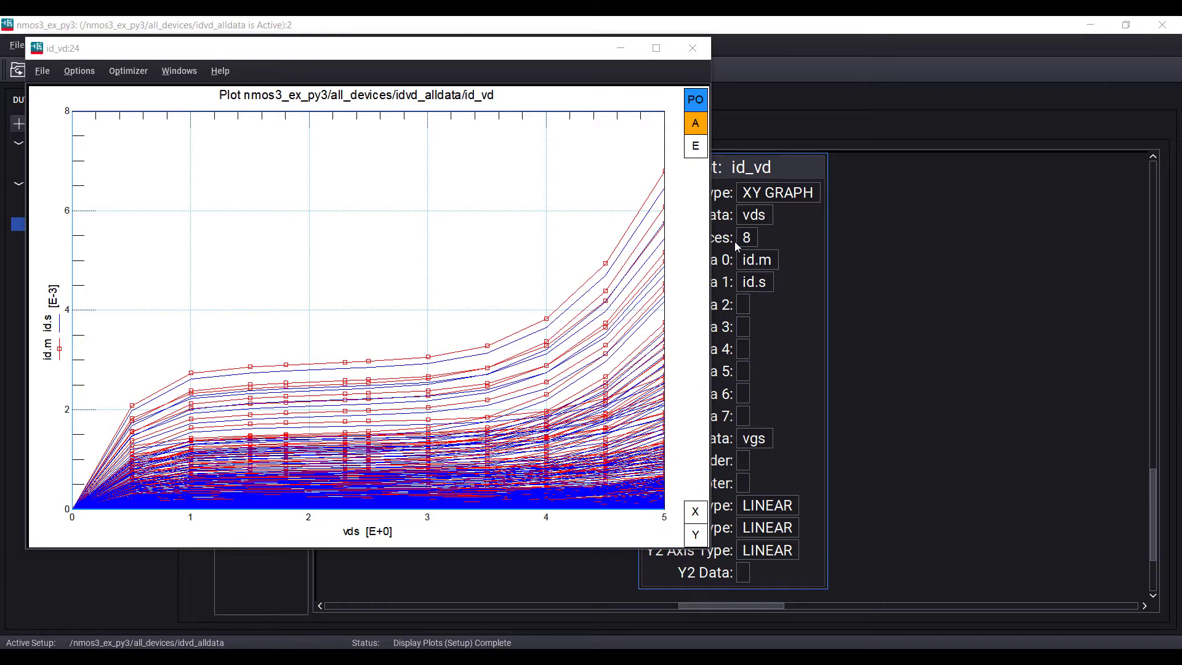
Close the all-data id_vd plot and run create_trend_plot on idvd_lsync_trendplots.
click(706, 50)
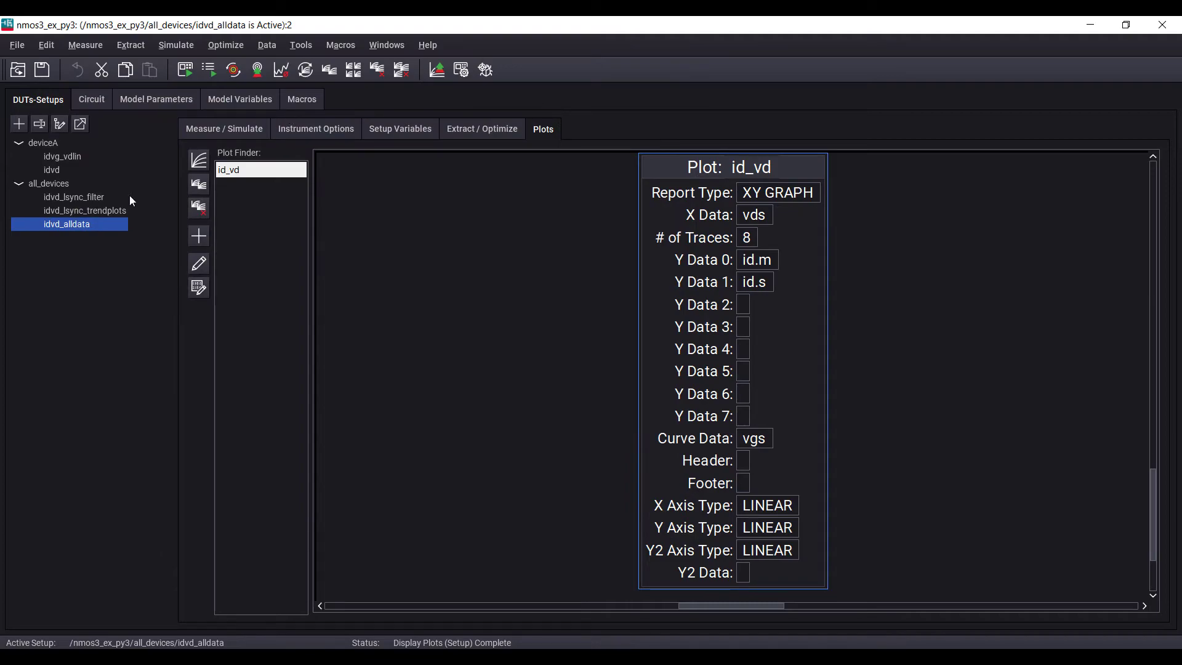
click(97, 210)
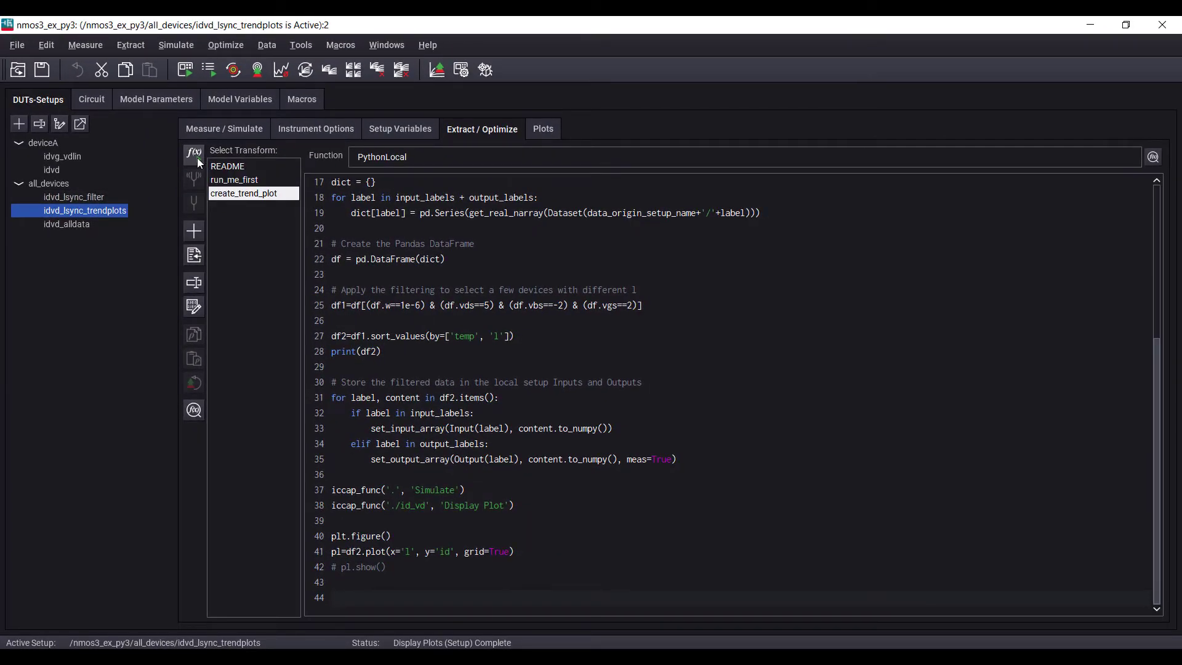
click(195, 155)
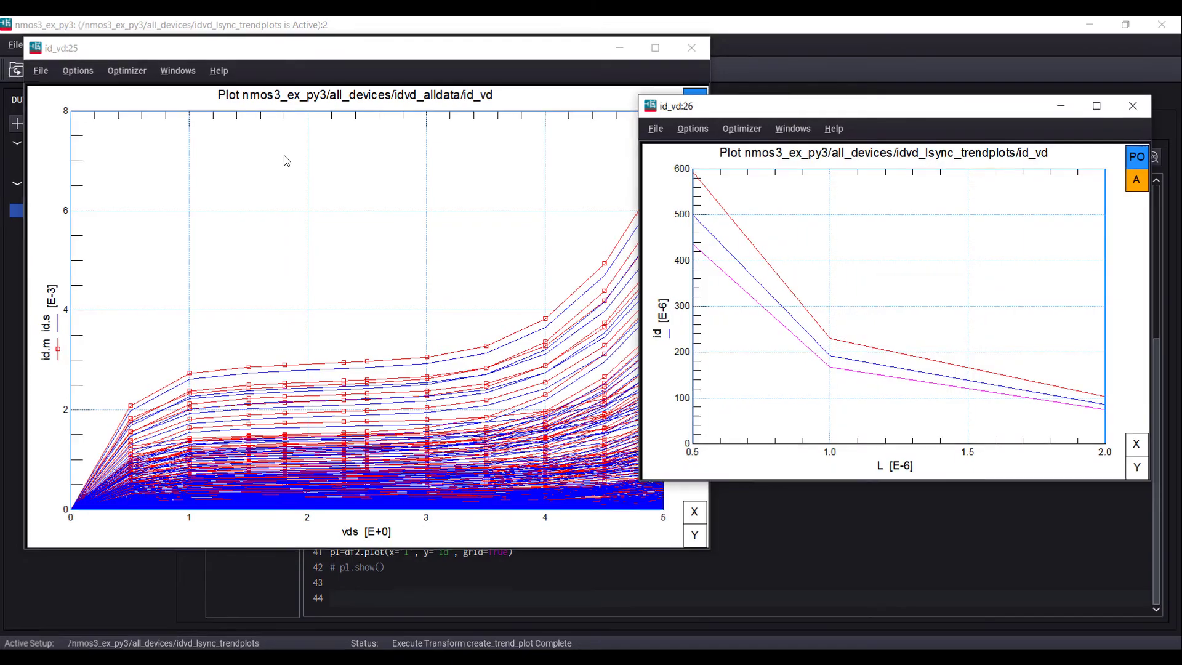